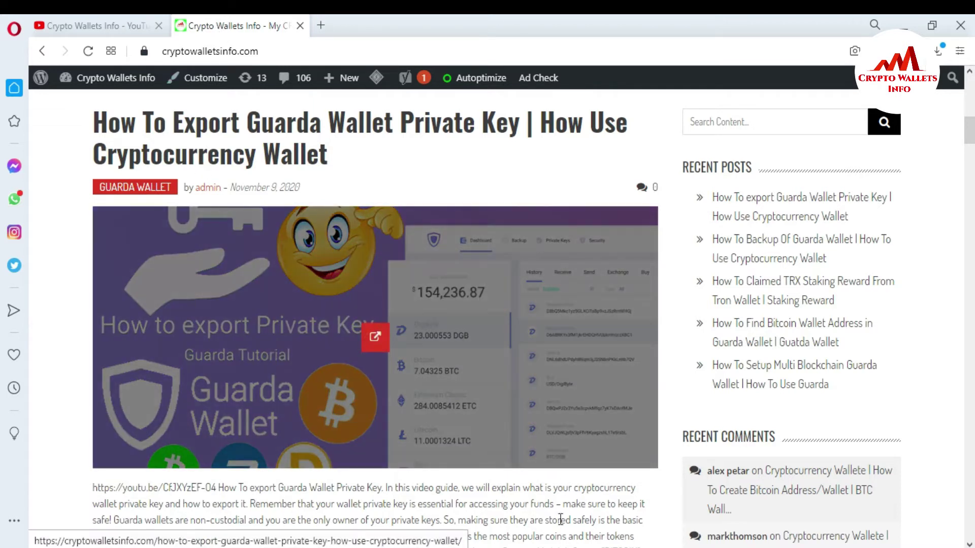
Bring the Guarda desktop wallet, with its session-timed-out notice, in front of Opera
key(alt+Tab)
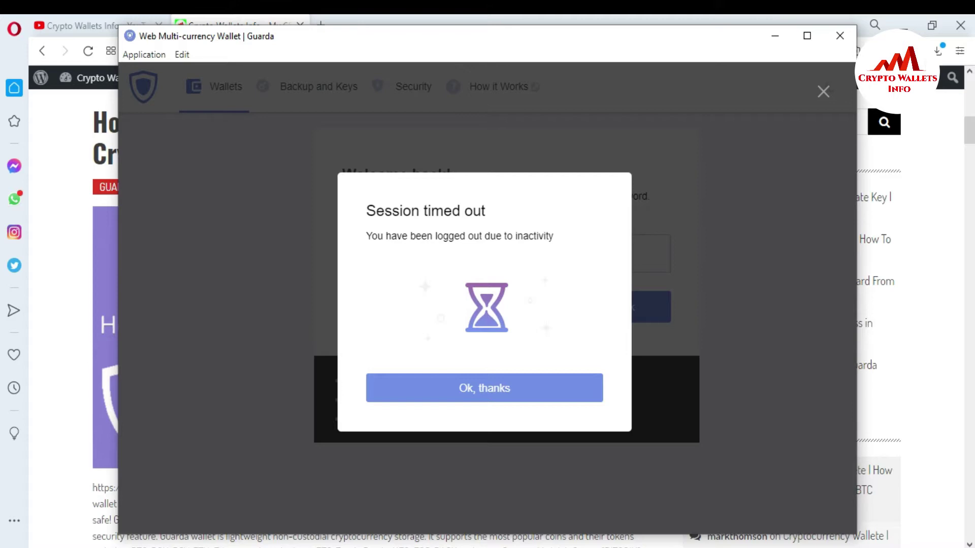
Dismiss the timeout notice and unlock Guarda Wallet with the wallet password
click(512, 389)
click(448, 257)
text(••••••••••••••)
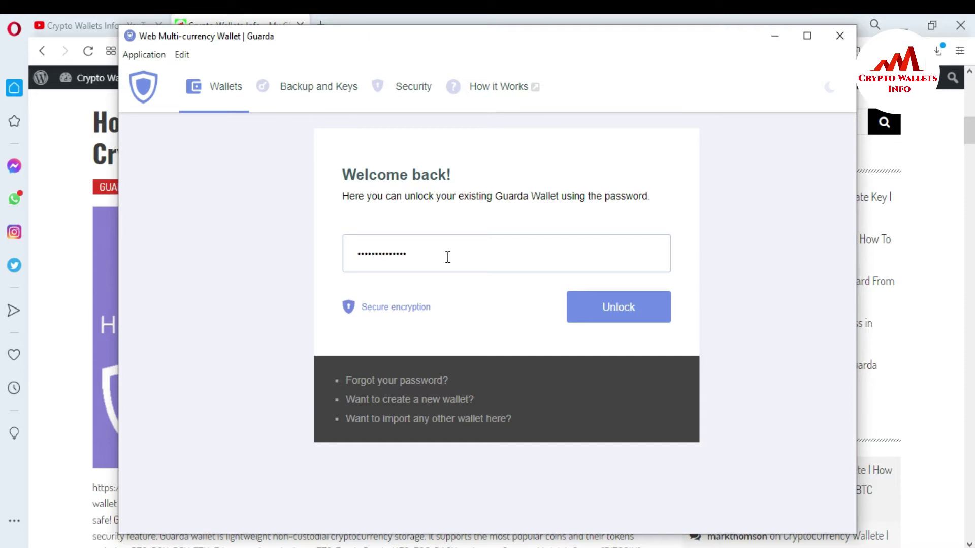
click(645, 310)
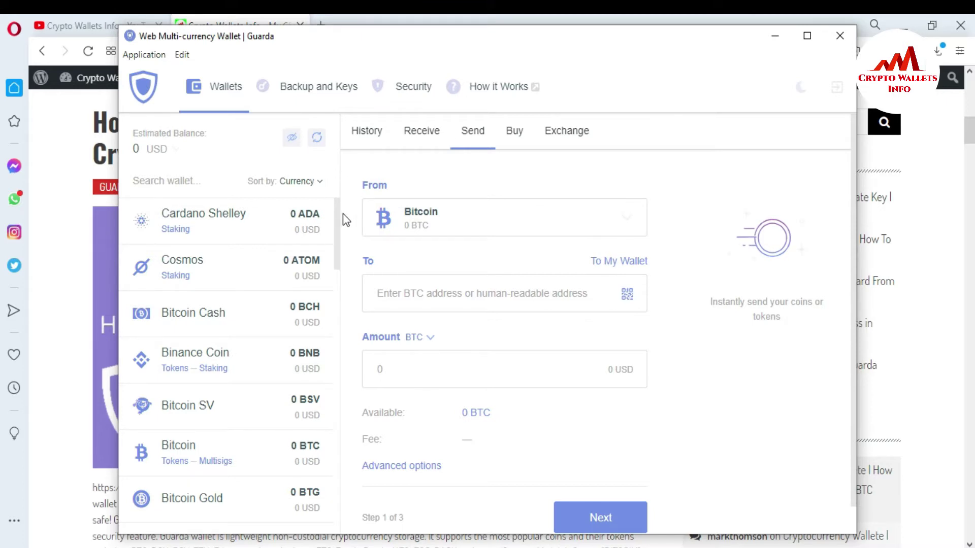
Show the TRON wallet's Receive page with its 0 TRX balance, QR code and address
drag(337, 218, 341, 383)
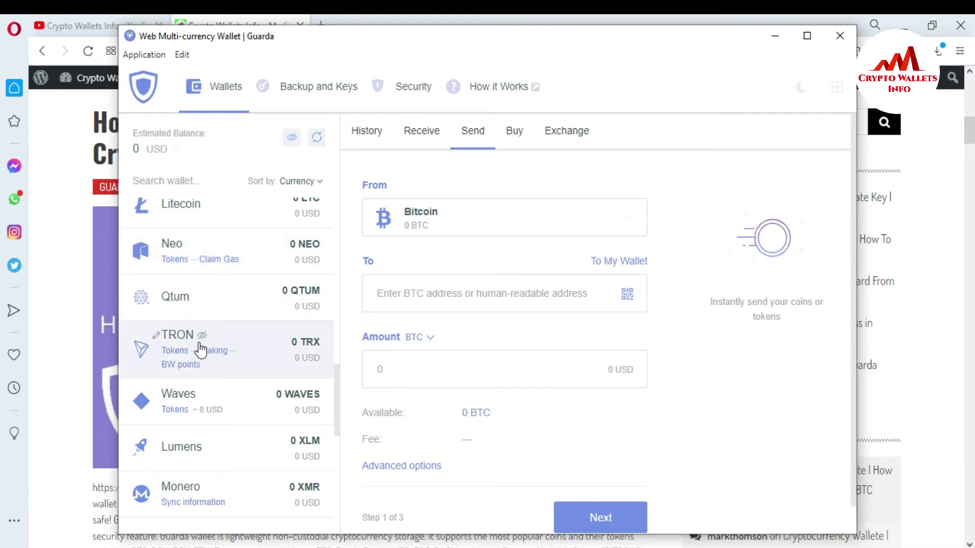
click(247, 344)
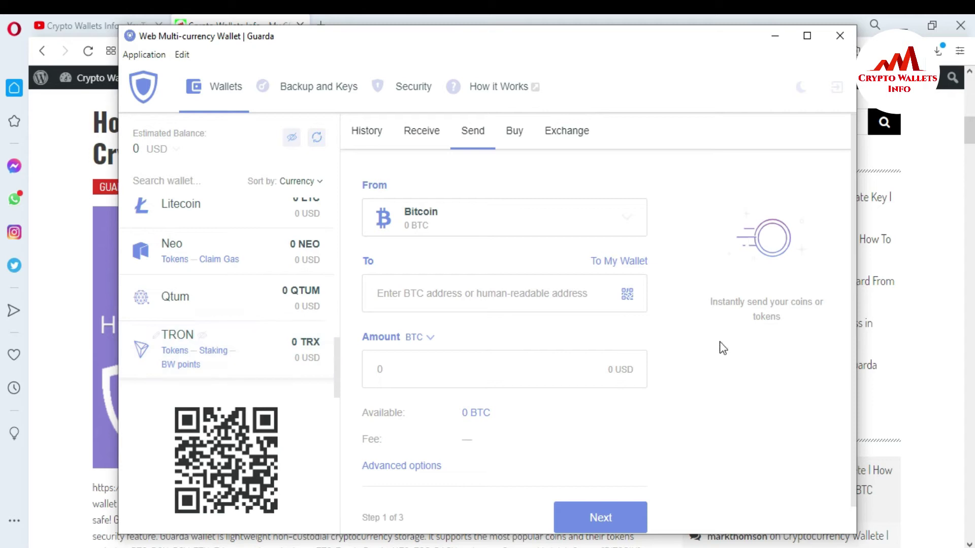
drag(853, 200, 856, 275)
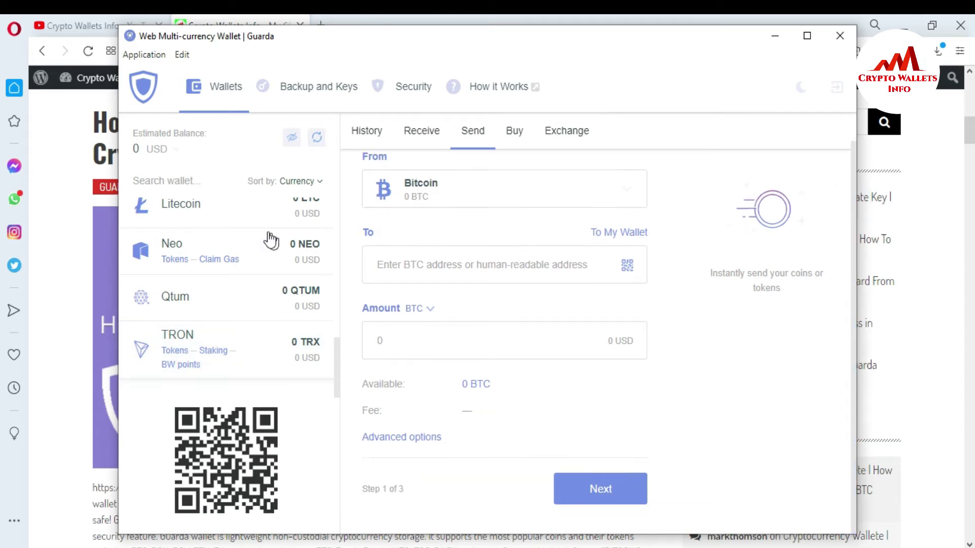
drag(340, 352, 336, 389)
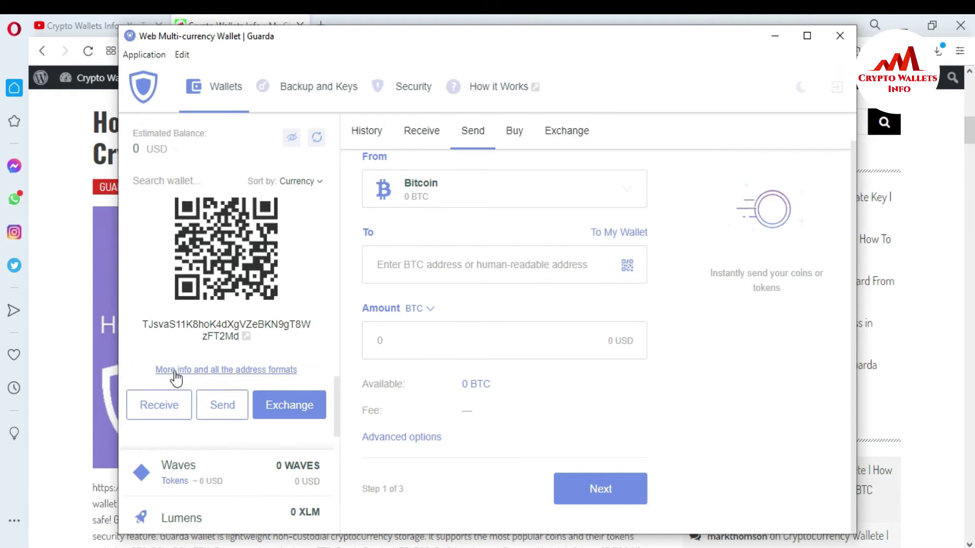
click(237, 375)
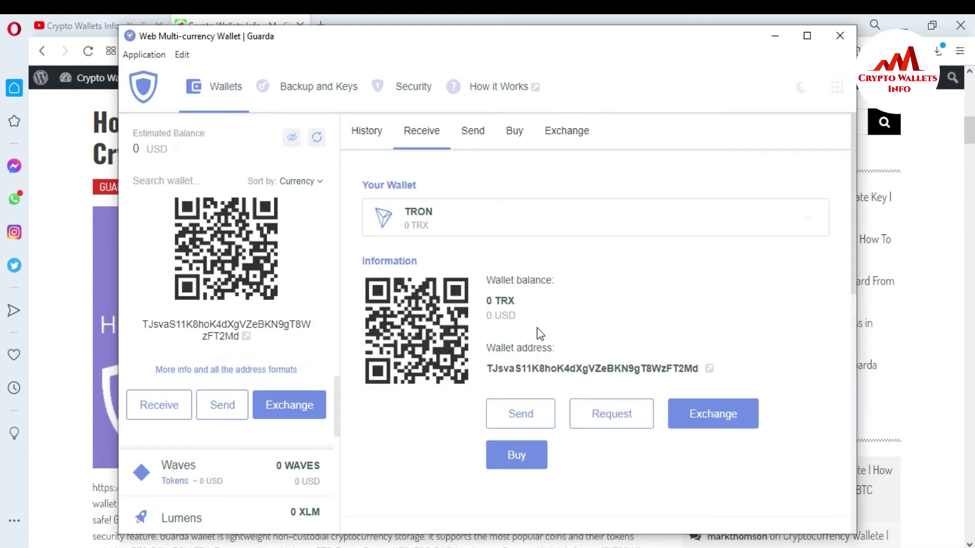
Select and copy Guarda's TRON address, then bring up Atomic Wallet's password screen
click(695, 371)
drag(693, 371, 599, 370)
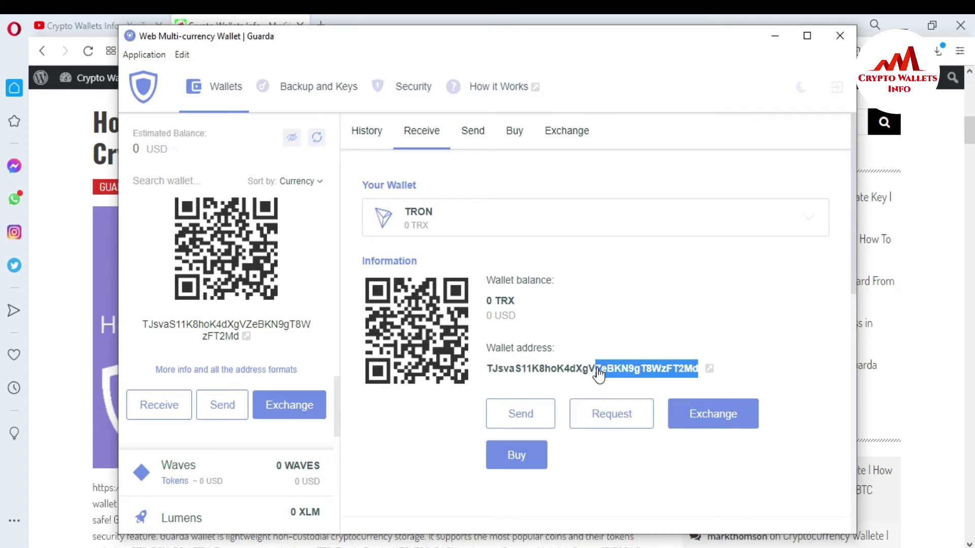
click(710, 370)
drag(704, 371, 489, 373)
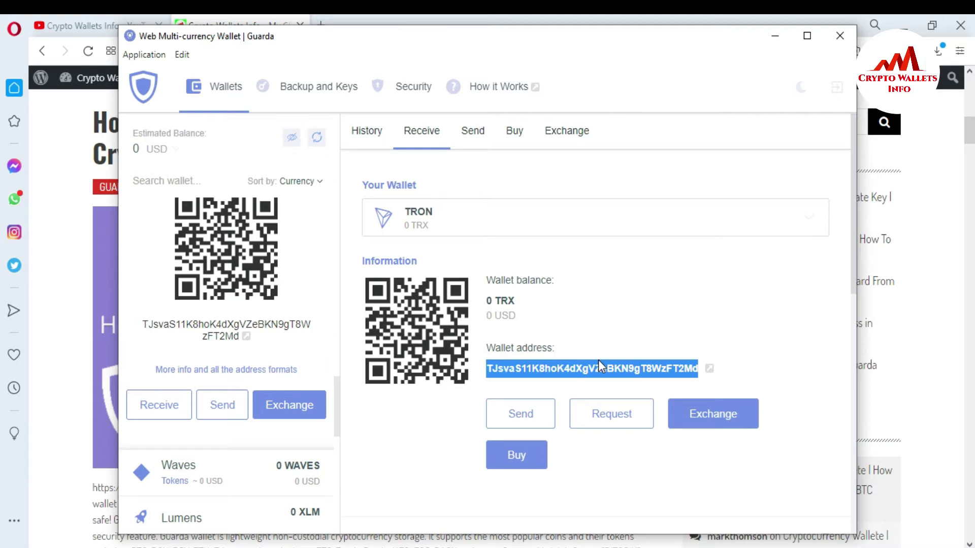
key(alt+Tab)
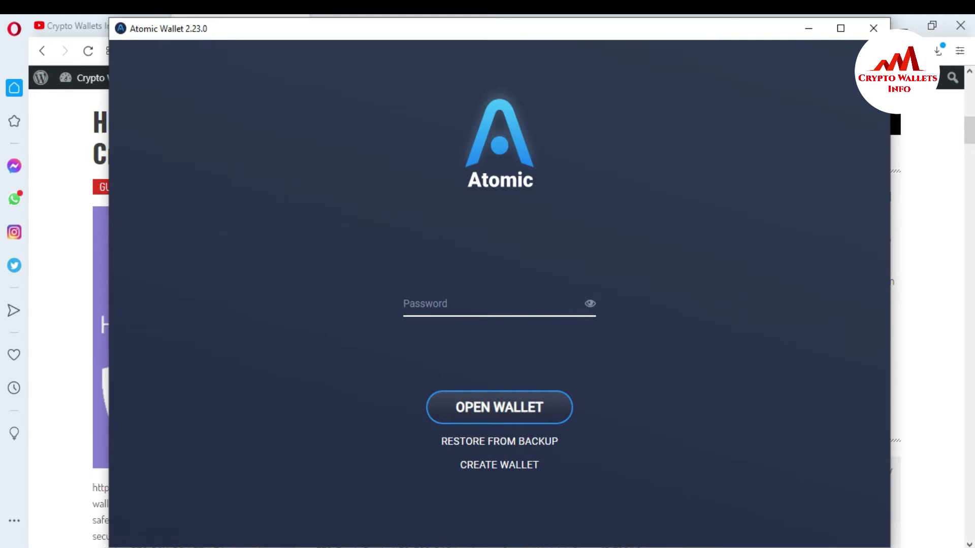
Unlock Atomic Wallet and open the Tron wallet holding 48.902862 TRX via a 'trx' search
text(aaaaaa)
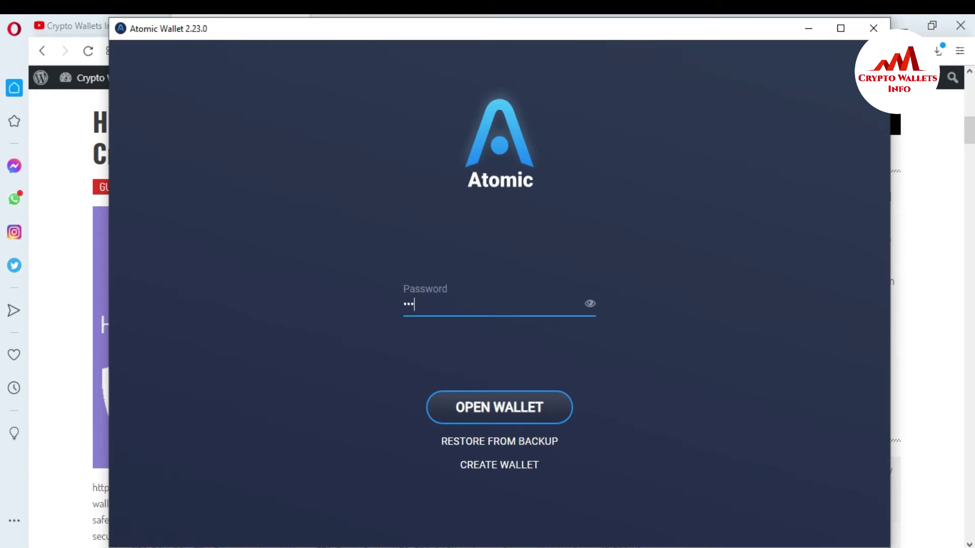
text(aaaaa)
click(523, 416)
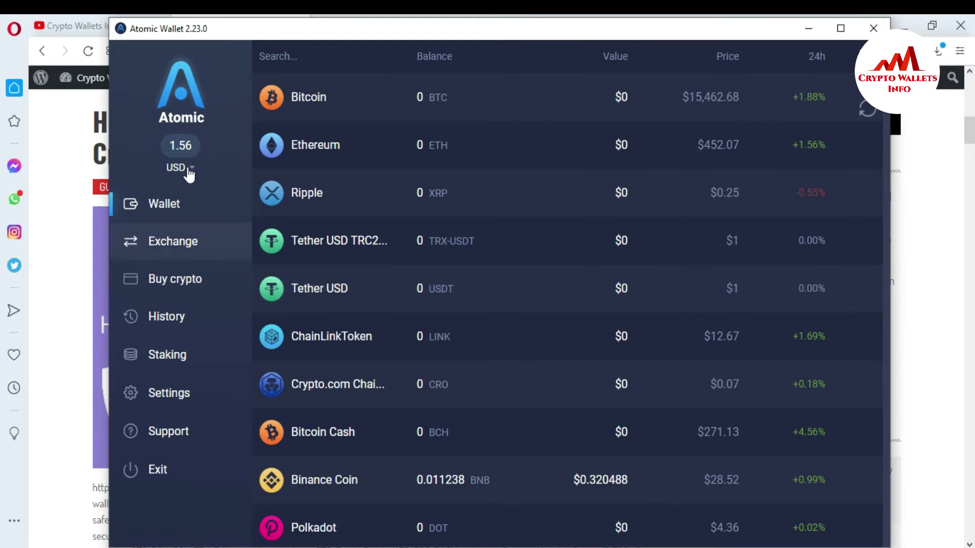
click(309, 60)
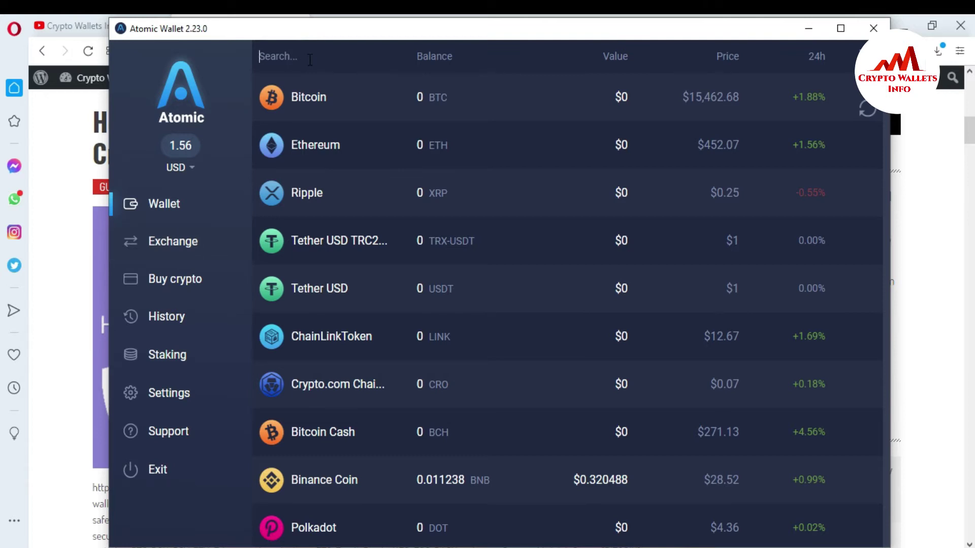
text(trx)
click(362, 141)
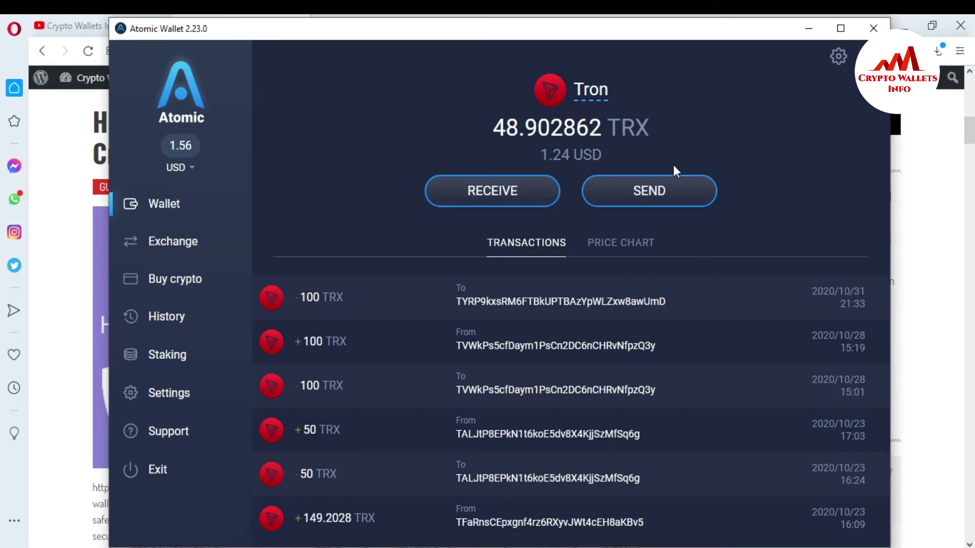
Start a Tron send, clear the rejected pasted recipient text, and return to Guarda
click(655, 198)
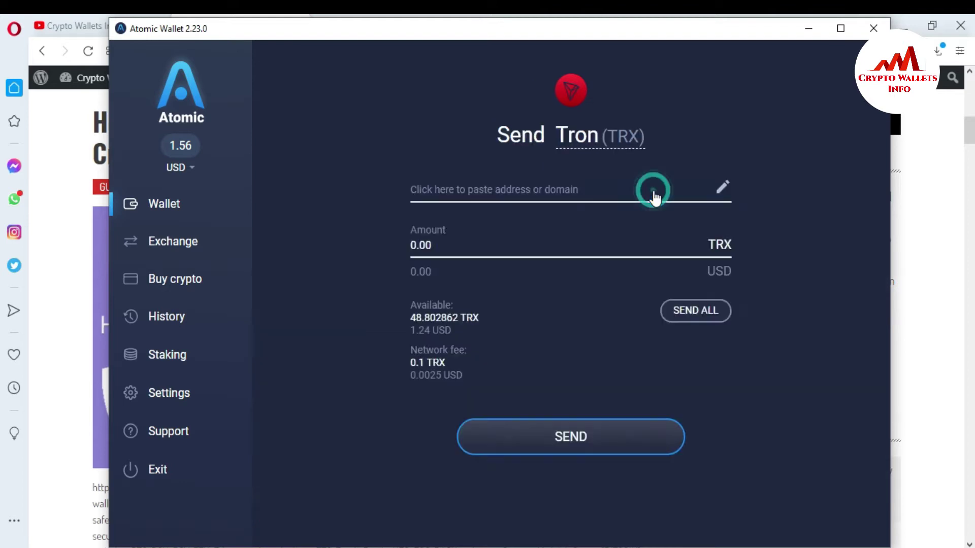
click(541, 189)
key(ctrl+v)
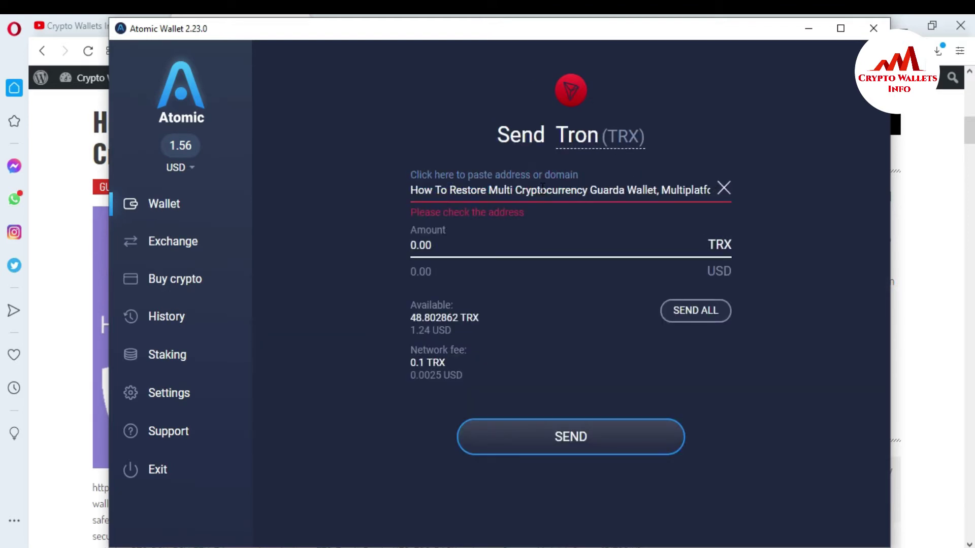
click(724, 188)
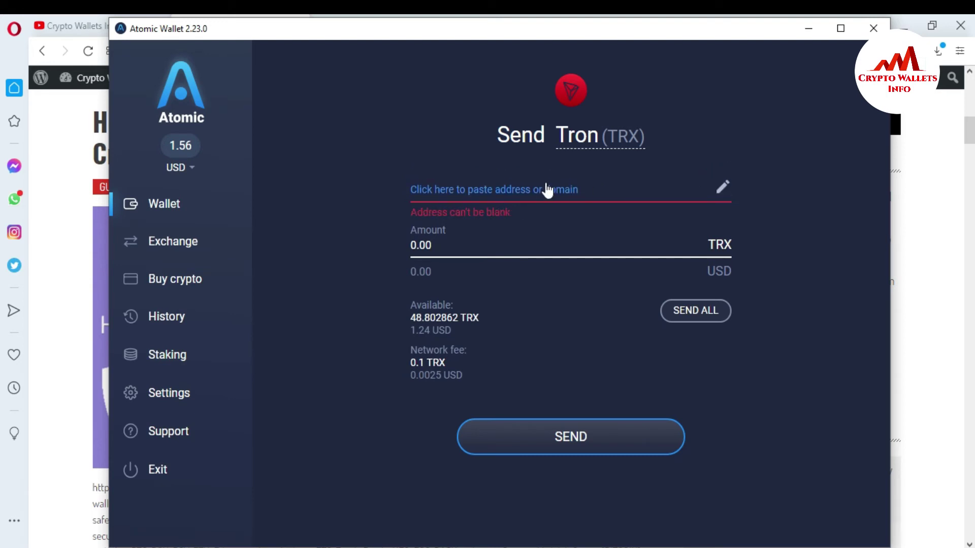
click(630, 545)
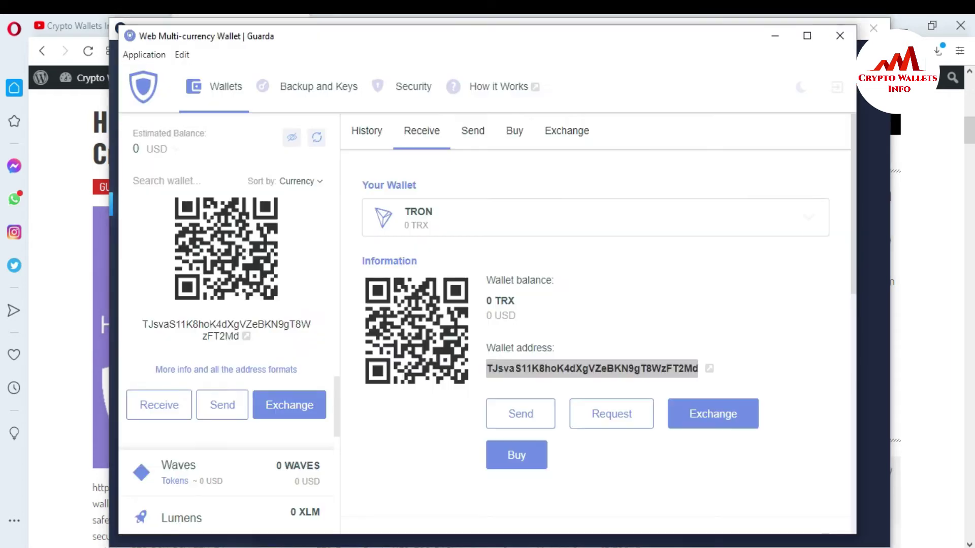
Copy Guarda's TRON address and paste it as the recipient in Atomic's Tron send form
click(623, 455)
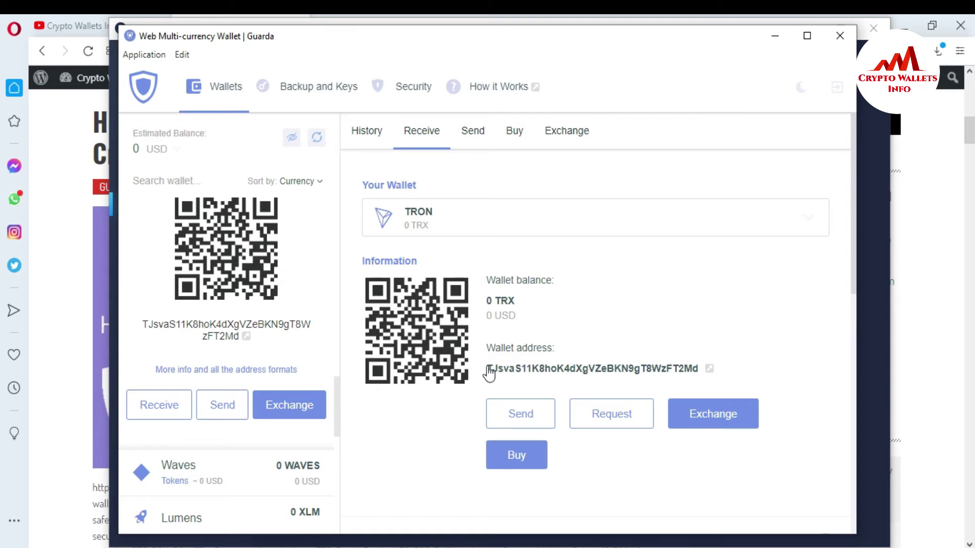
click(283, 329)
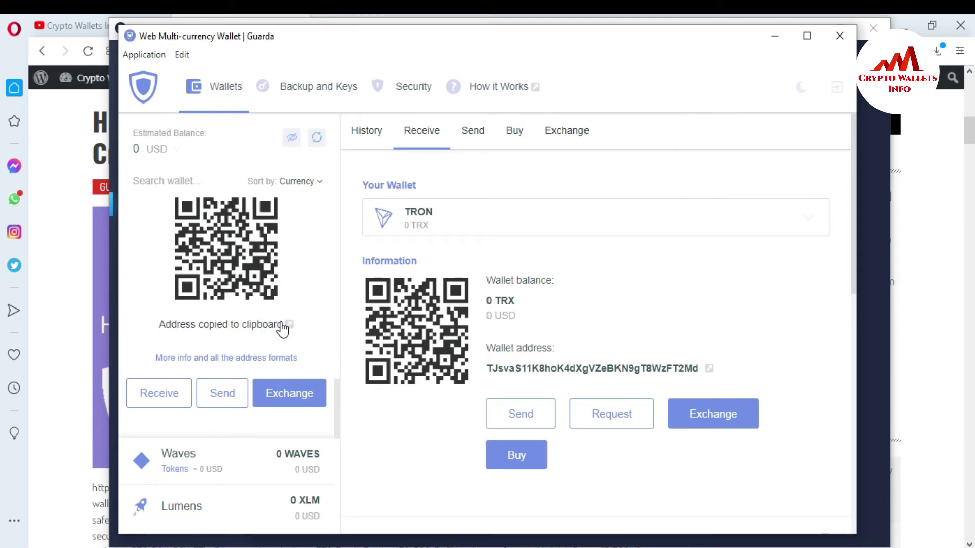
click(778, 39)
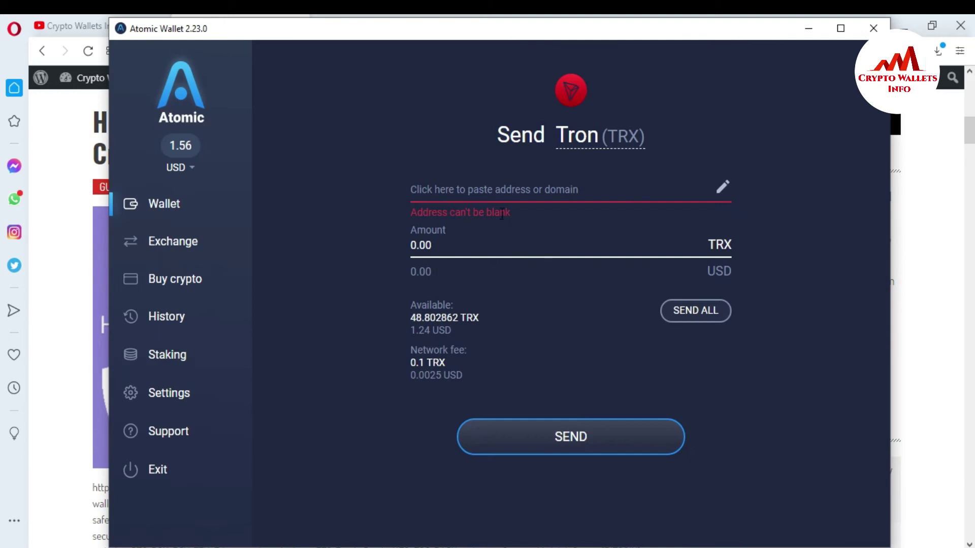
click(500, 190)
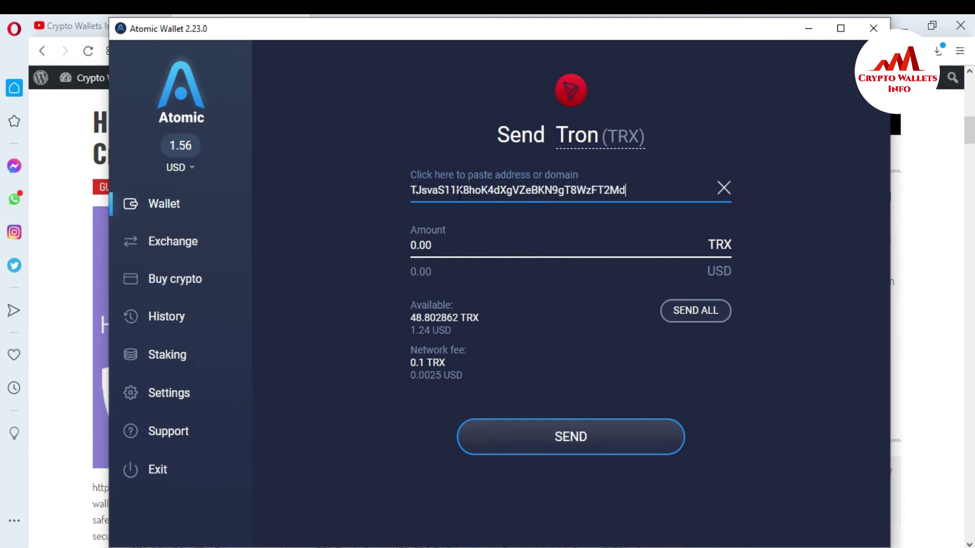
Set the amount to the full 48.802862 TRX and proceed to the send confirmation
click(440, 249)
click(696, 315)
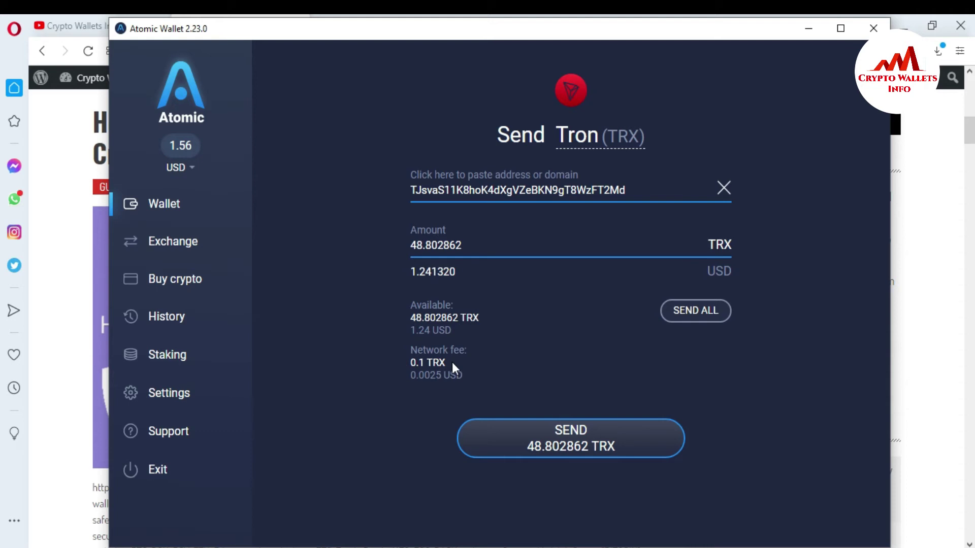
click(575, 443)
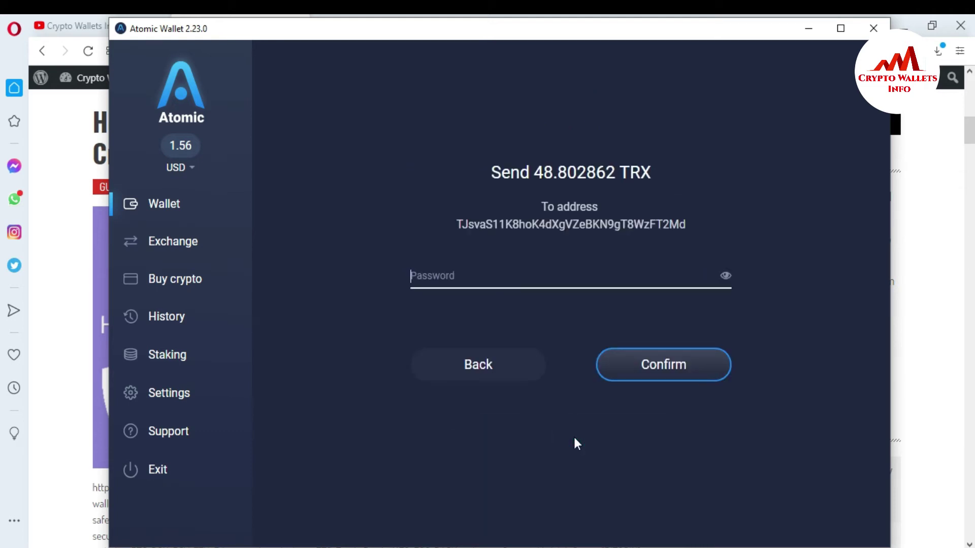
Check the confirmation's destination address against the TRON address shown in Guarda
click(473, 283)
drag(457, 224, 465, 223)
click(457, 224)
drag(668, 224, 690, 224)
key(alt+Tab)
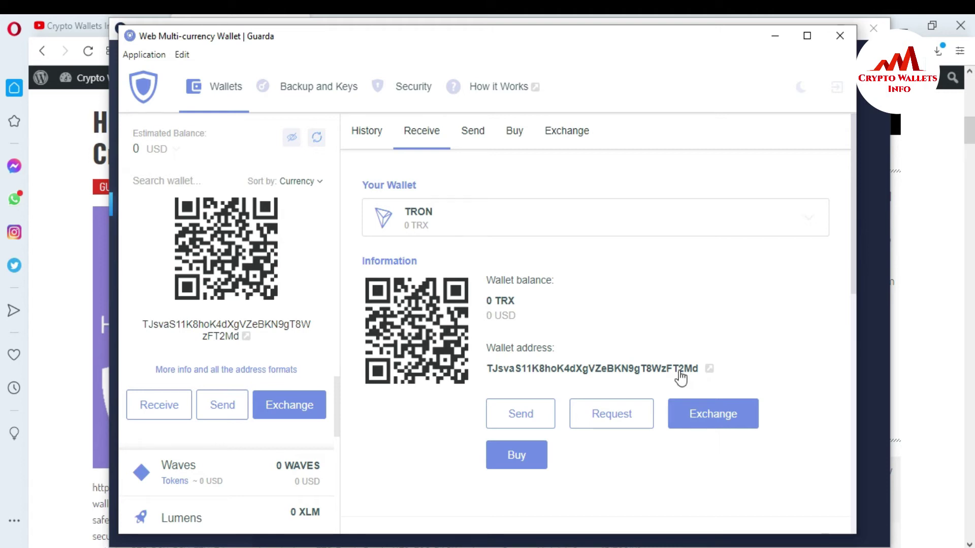
click(781, 38)
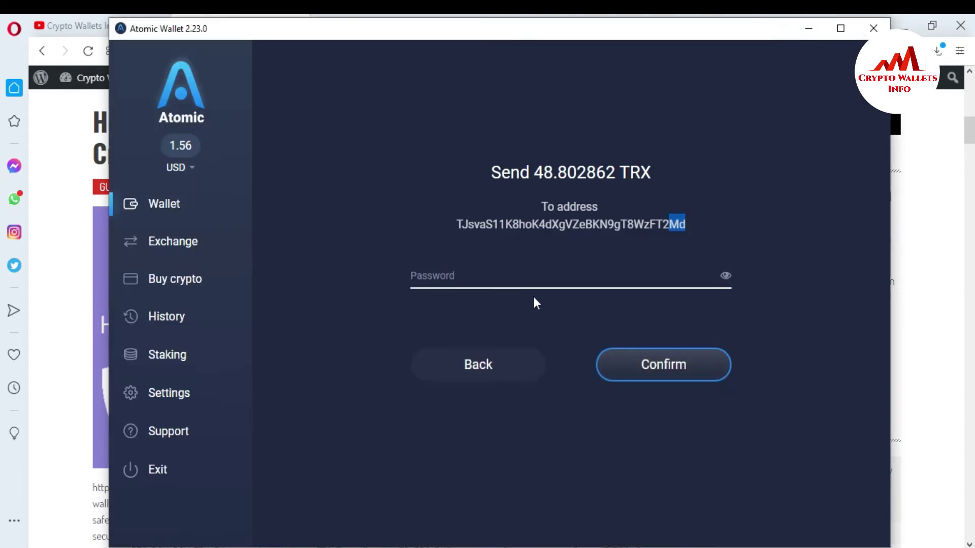
Enter the wallet password and confirm sending the 48.802862 TRX
click(511, 284)
text(a)
key(BackSpace)
text(aaaaa)
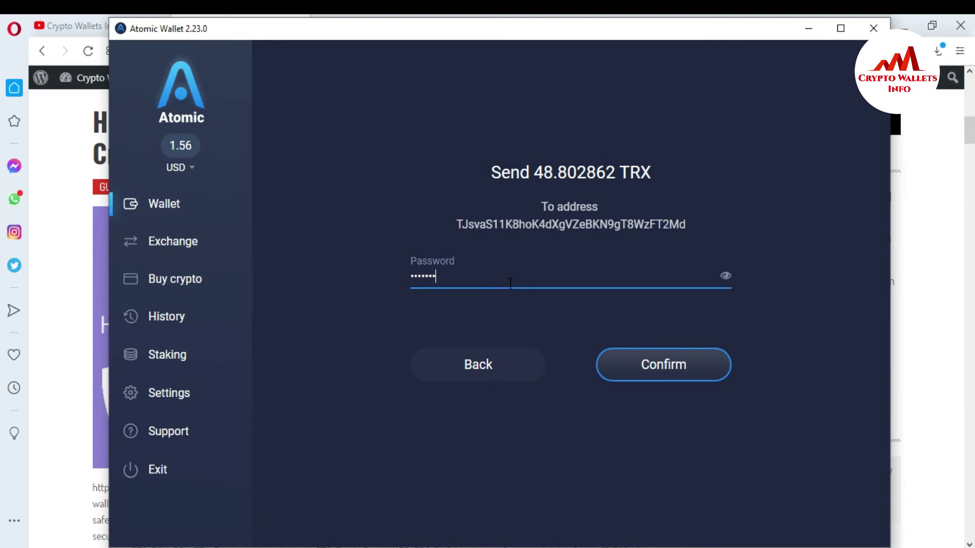
text(aaaaaa)
click(682, 371)
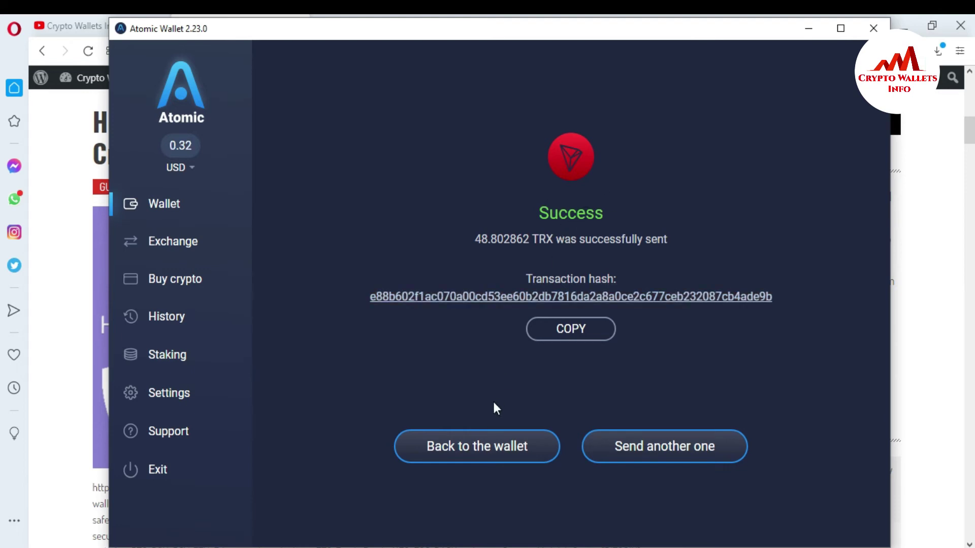
Return to the Tron wallet, now at 0 TRX, and minimise Atomic Wallet
click(462, 456)
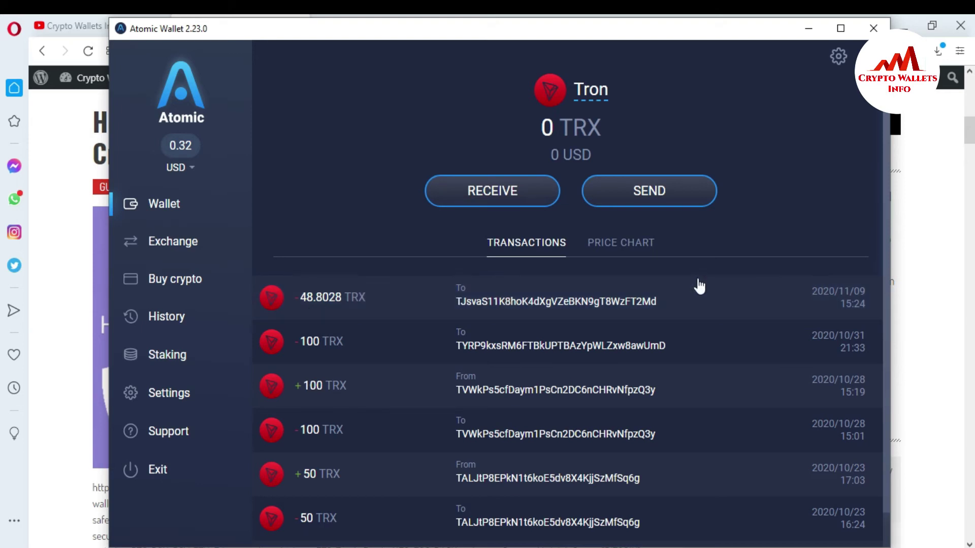
click(811, 31)
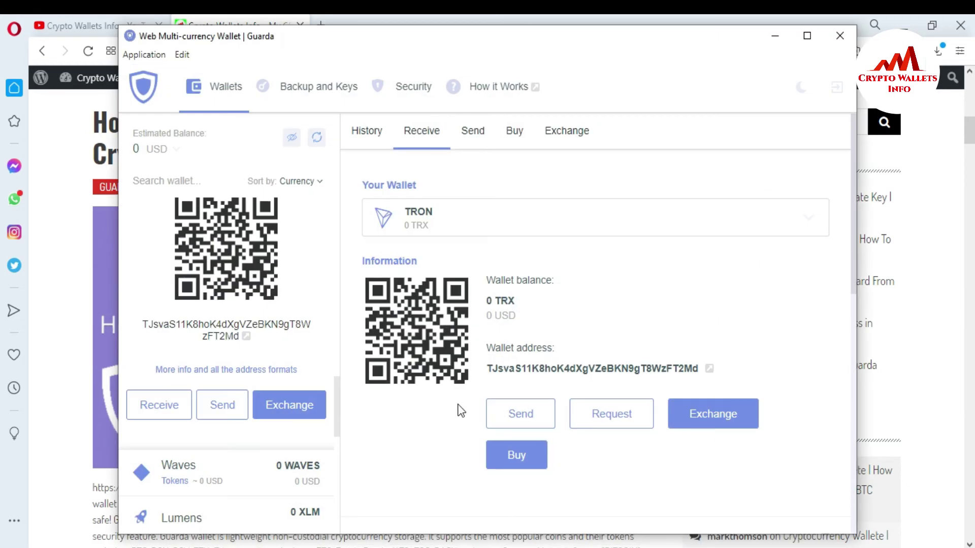
Open the TRON wallet's full details to confirm 48.802862 TRX, then return to the Opera window
click(227, 91)
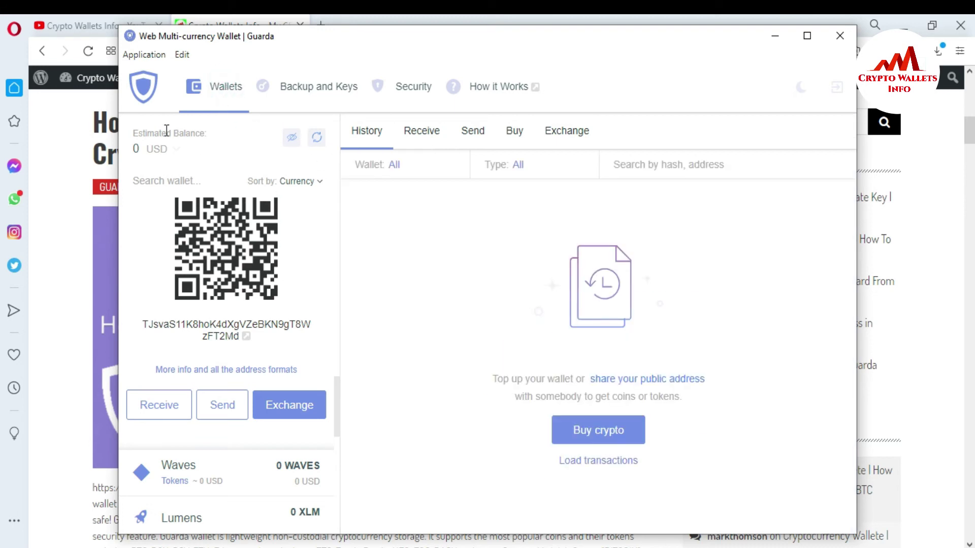
drag(336, 396, 343, 351)
click(270, 315)
click(272, 320)
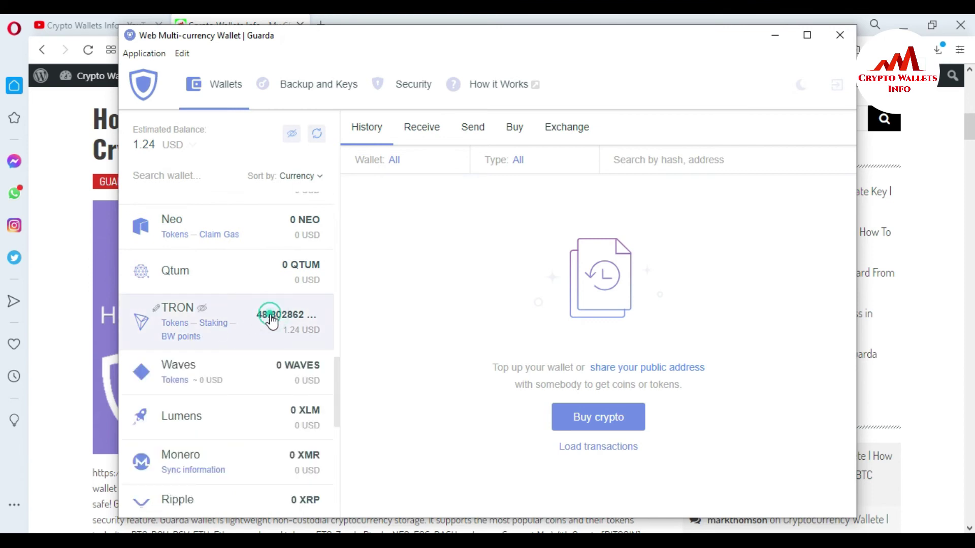
scroll(339, 354, down, 3)
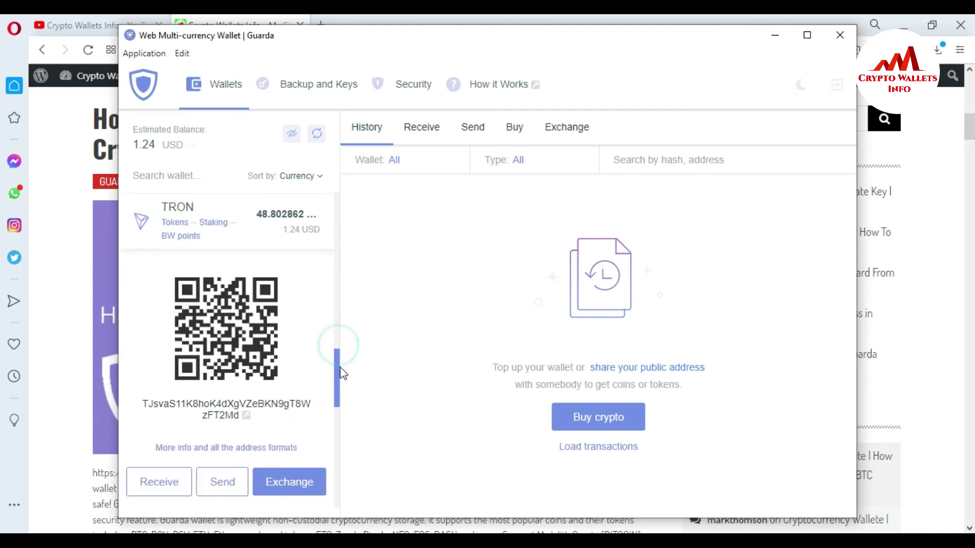
click(261, 429)
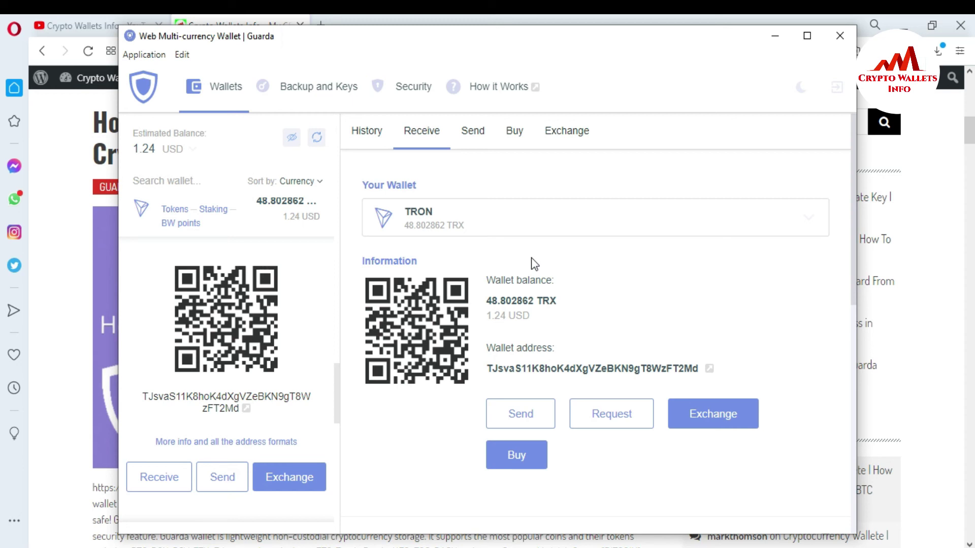
click(59, 18)
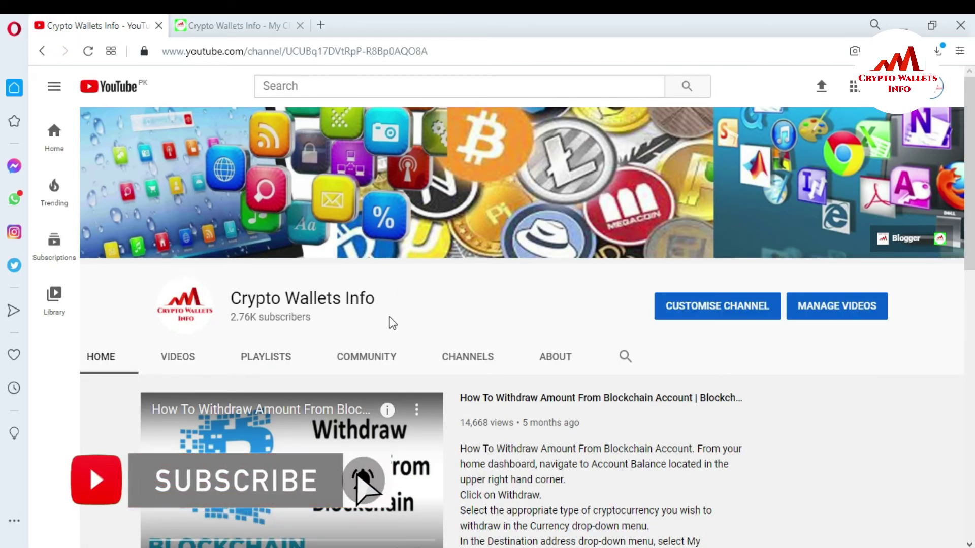
Switch to the cryptowalletsinfo.com tab, scroll to the top, and reveal the ALL COINS menu
click(206, 23)
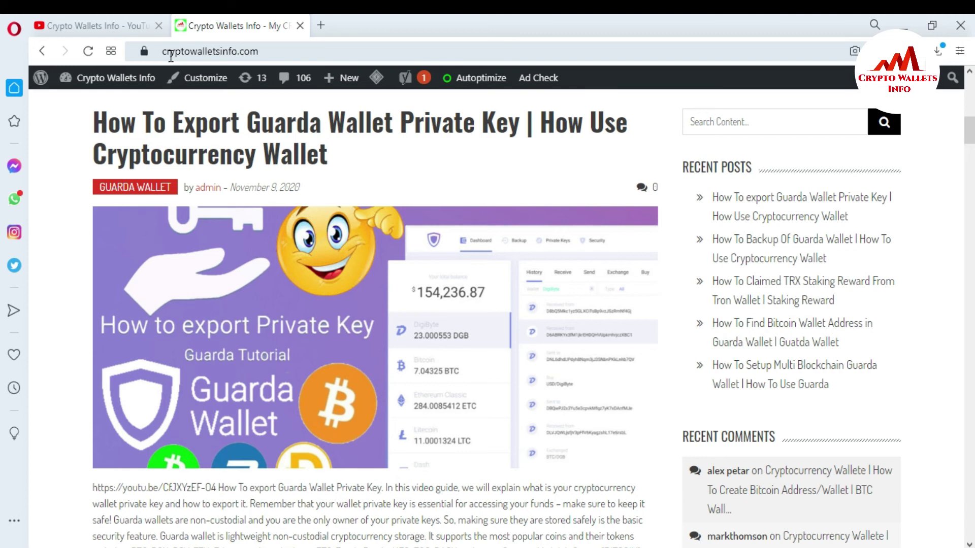
drag(970, 136, 969, 108)
mouse_move(649, 333)
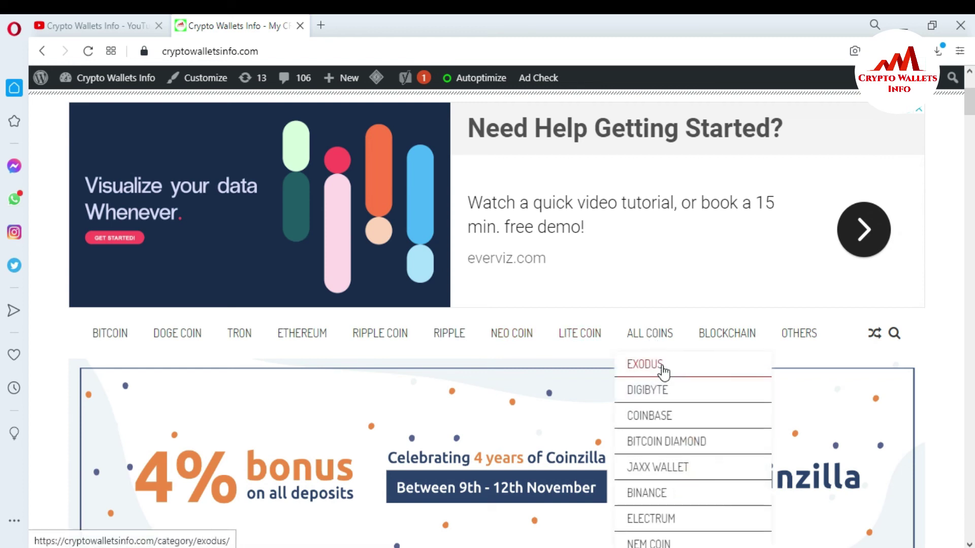
Open the COINBASE category and browse its tutorial posts, such as password recovery and 2FA
click(651, 420)
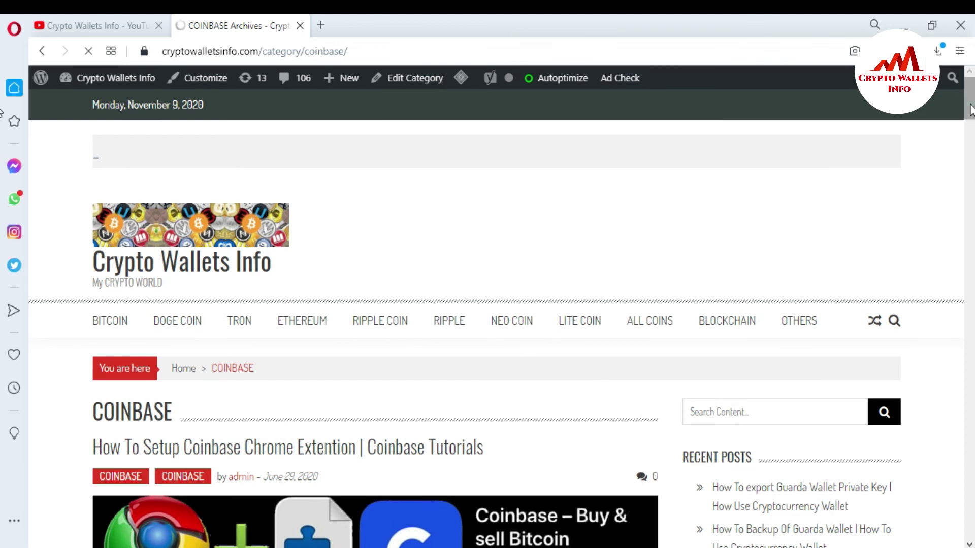
scroll(971, 142, down, 5)
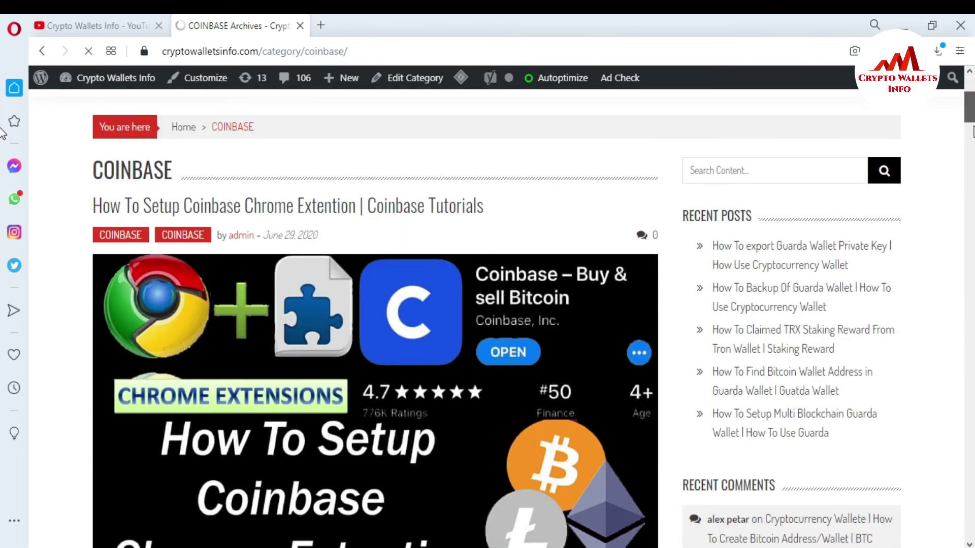
scroll(972, 153, down, 12)
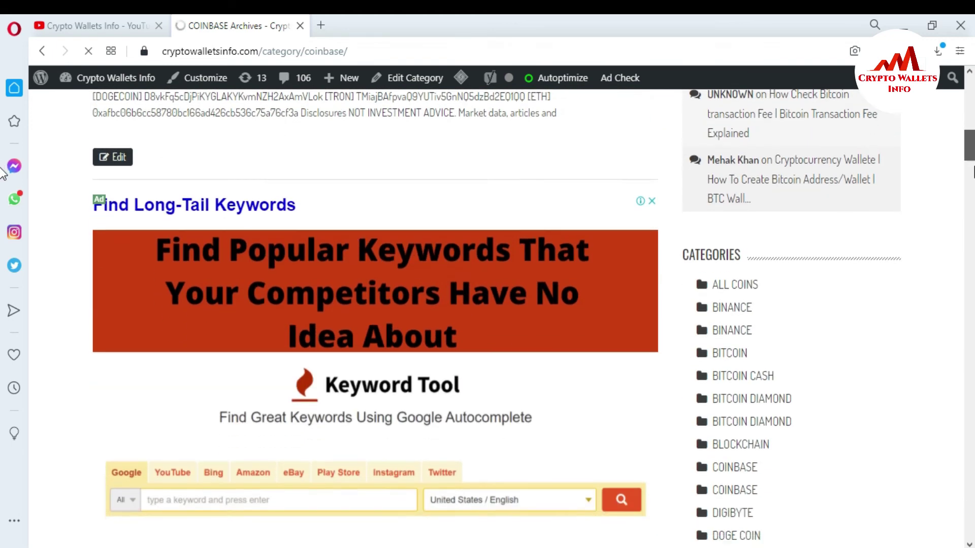
scroll(973, 171, down, 15)
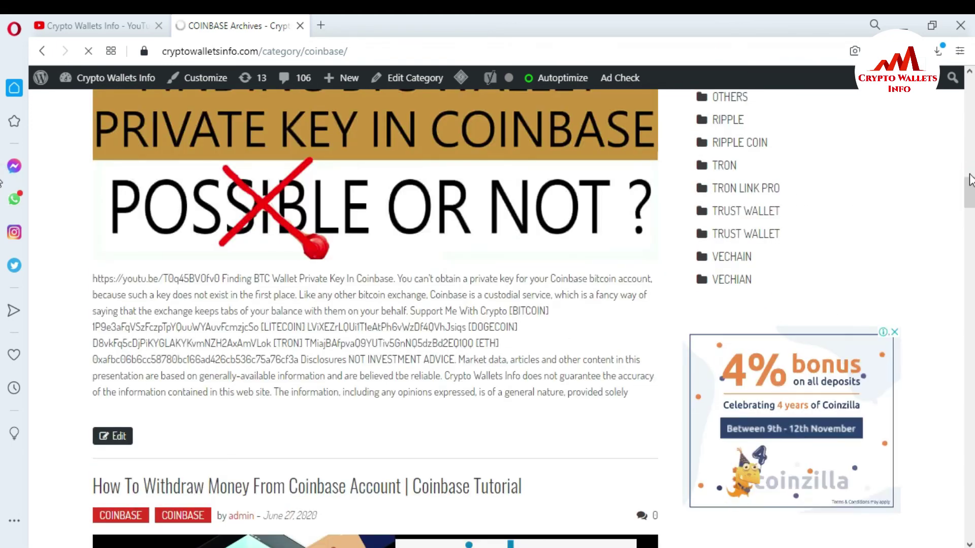
scroll(971, 180, down, 5)
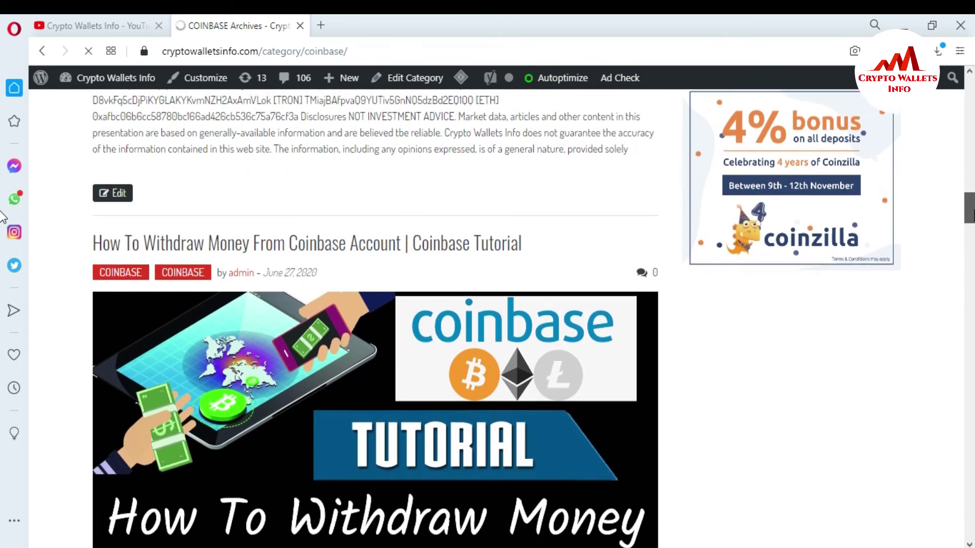
scroll(2, 216, down, 12)
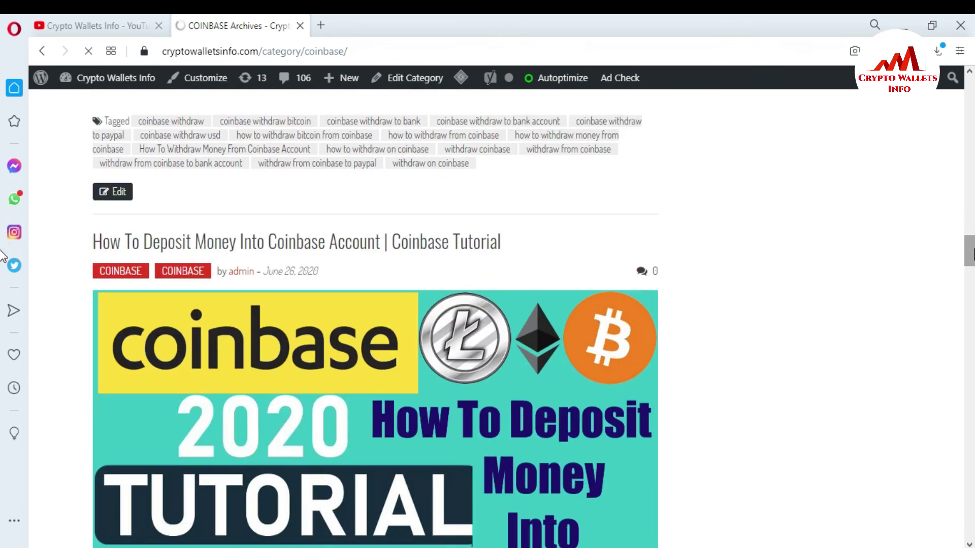
scroll(2, 254, down, 12)
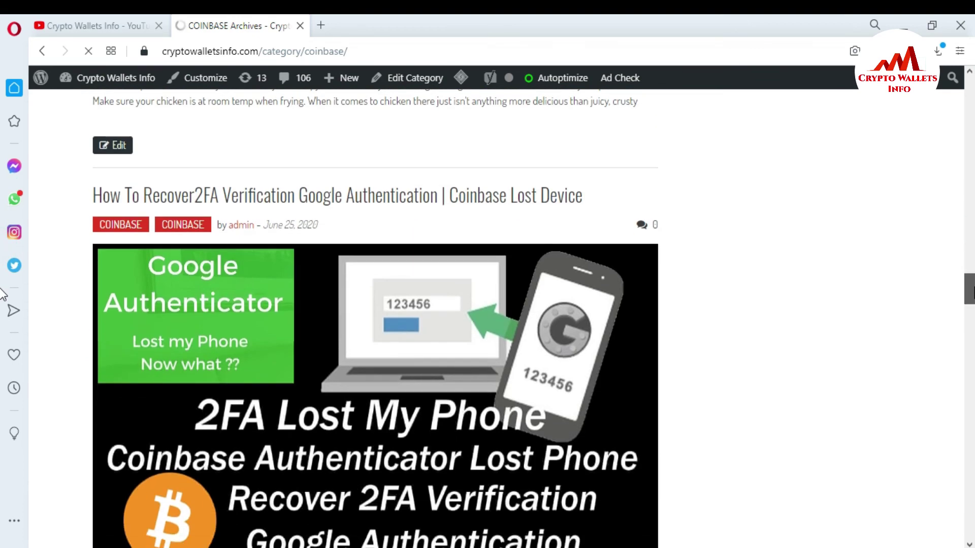
scroll(3, 294, down, 15)
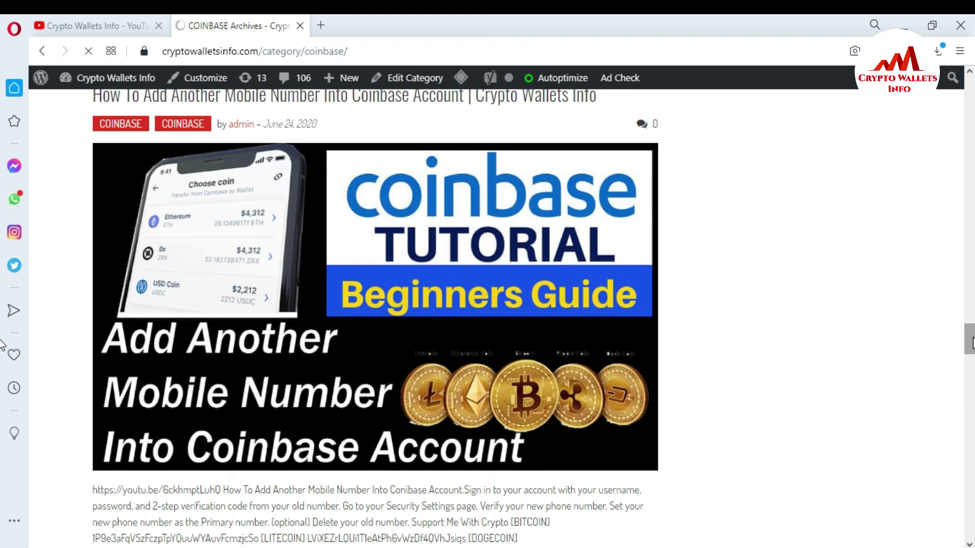
scroll(3, 345, down, 10)
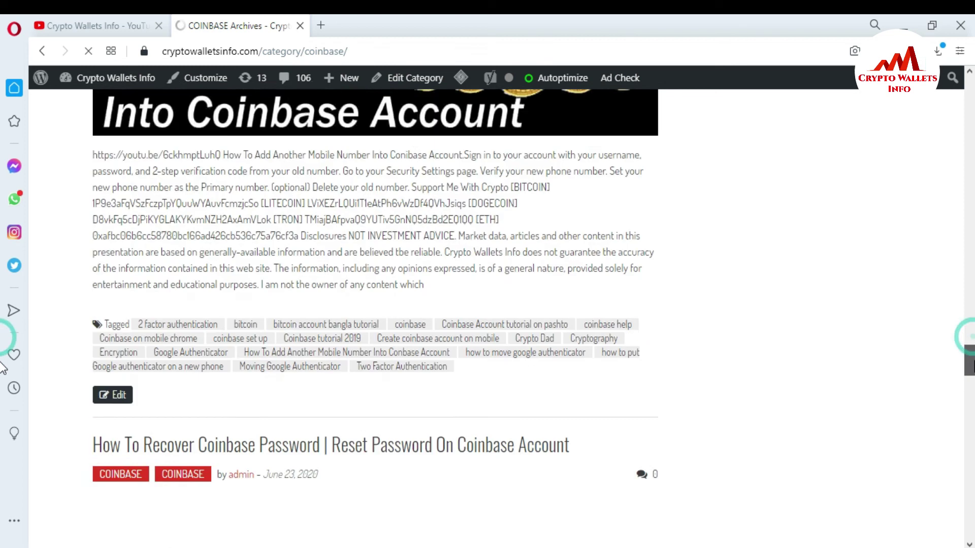
scroll(2, 376, down, 1)
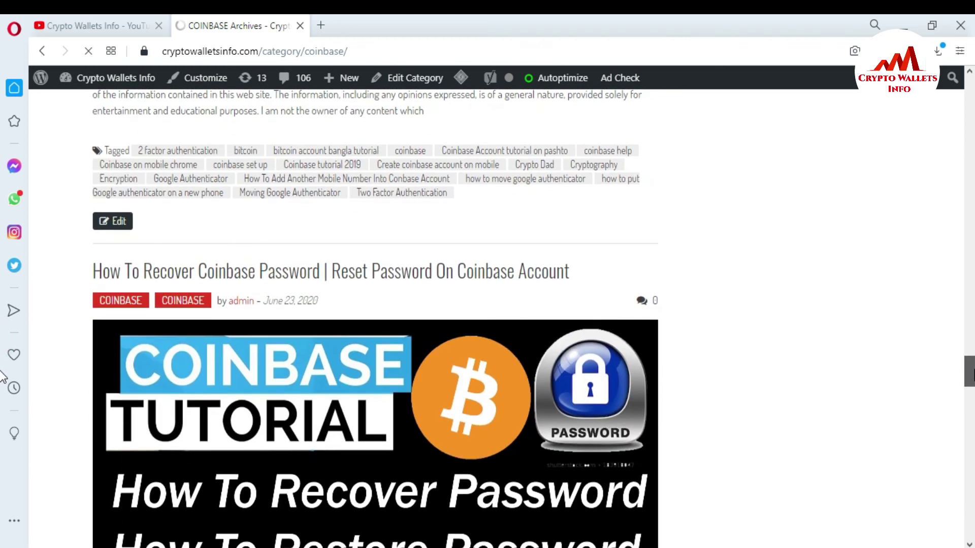
scroll(2, 378, down, 20)
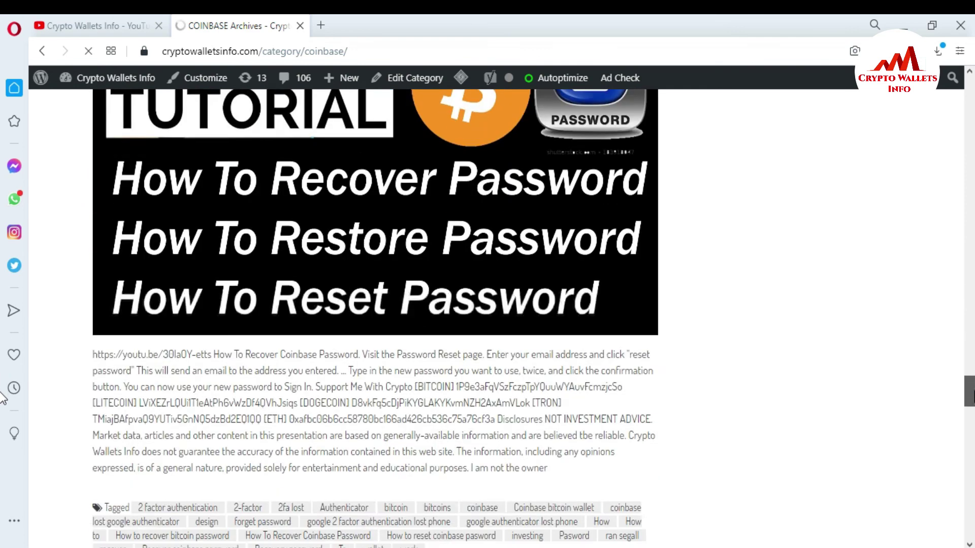
scroll(2, 457, down, 8)
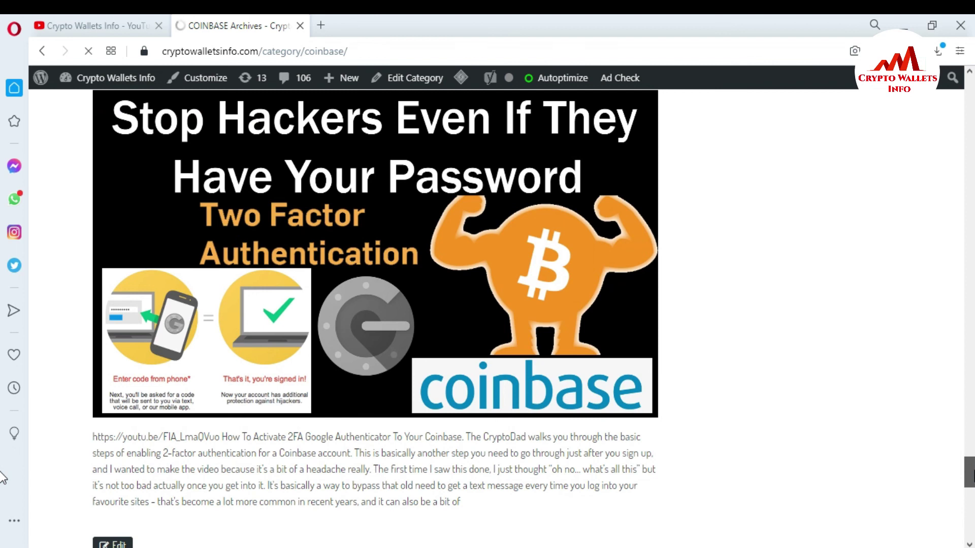
scroll(2, 508, down, 12)
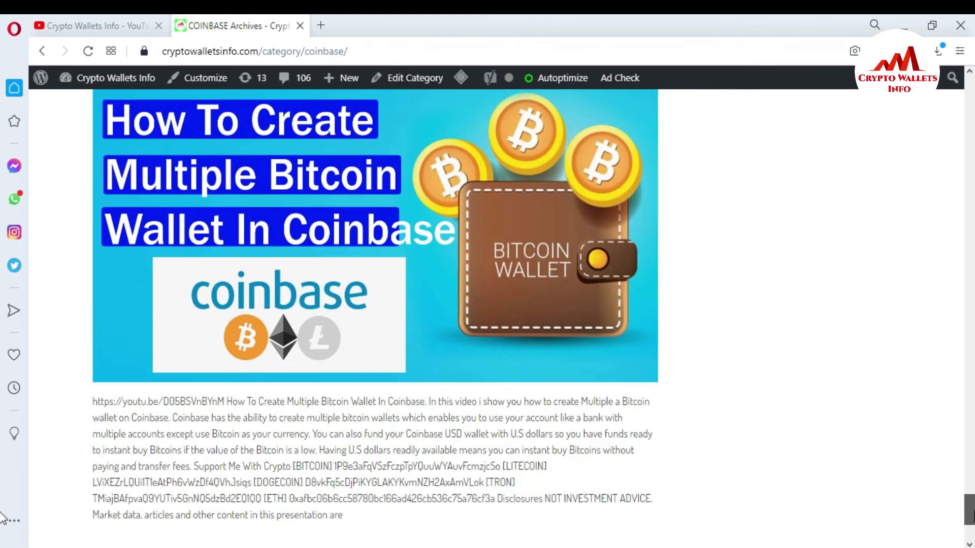
scroll(2, 132, up, 10)
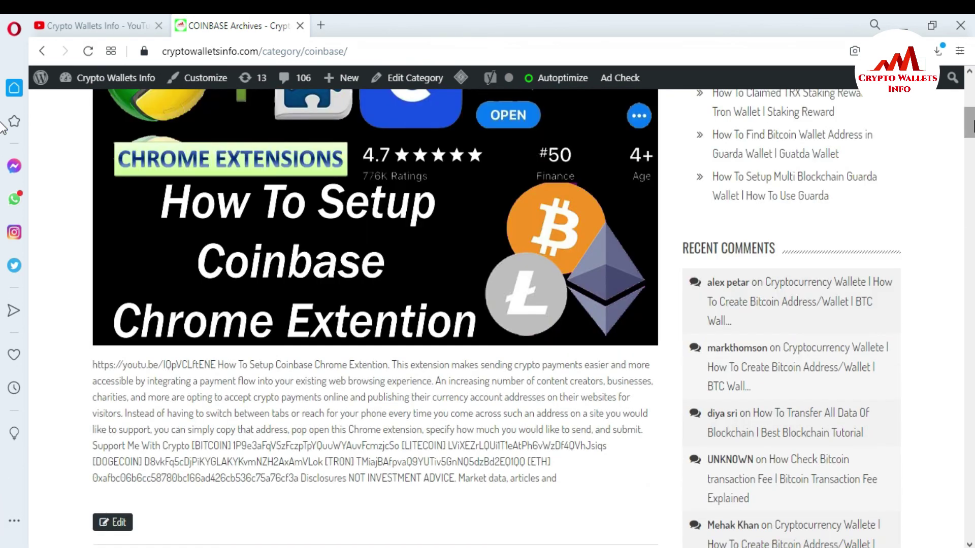